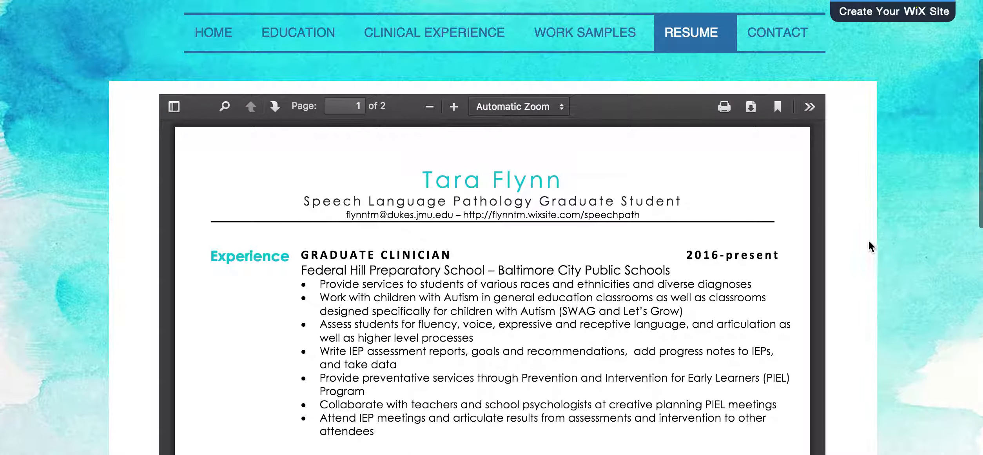
# - Examine the embedded two-page resume and its PDF download button on the published Resume page
pyautogui.scroll(-5, 867, 240)
pyautogui.scroll(-10, 553, 273)
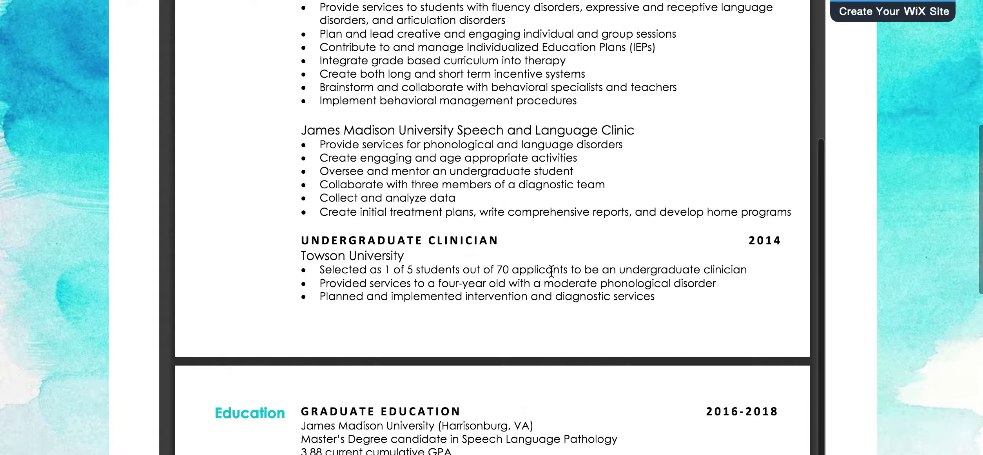
pyautogui.scroll(-10, 551, 271)
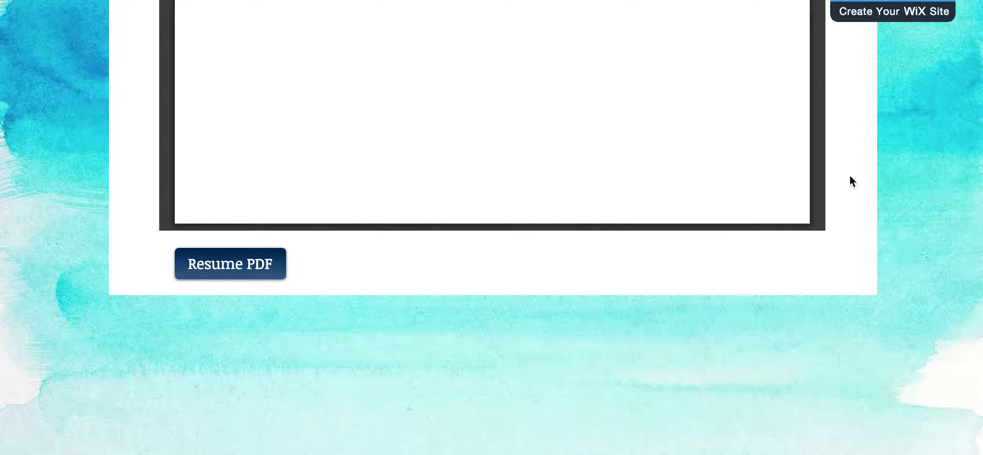
pyautogui.scroll(15, 842, 163)
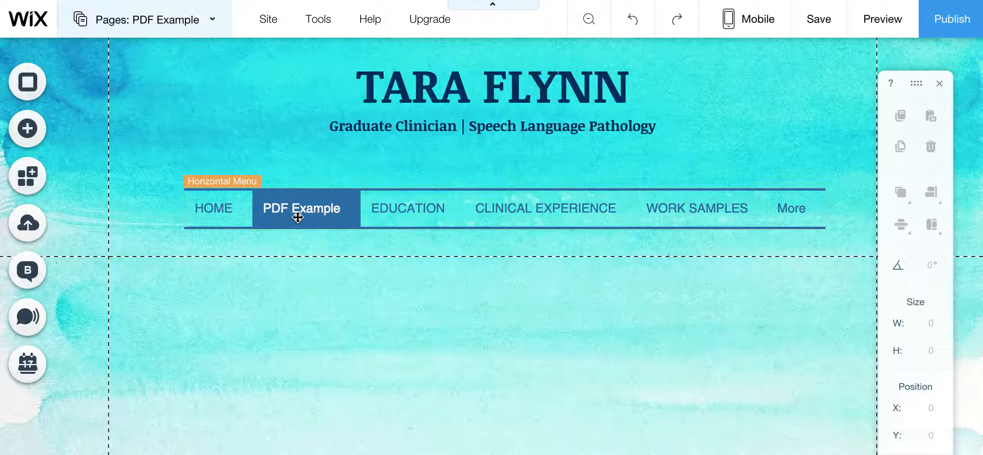
# - Search the Wix App Market for "PDF" and add the PDF Viewer app to the PDF Example page
pyautogui.scroll(-3, 142, 235)
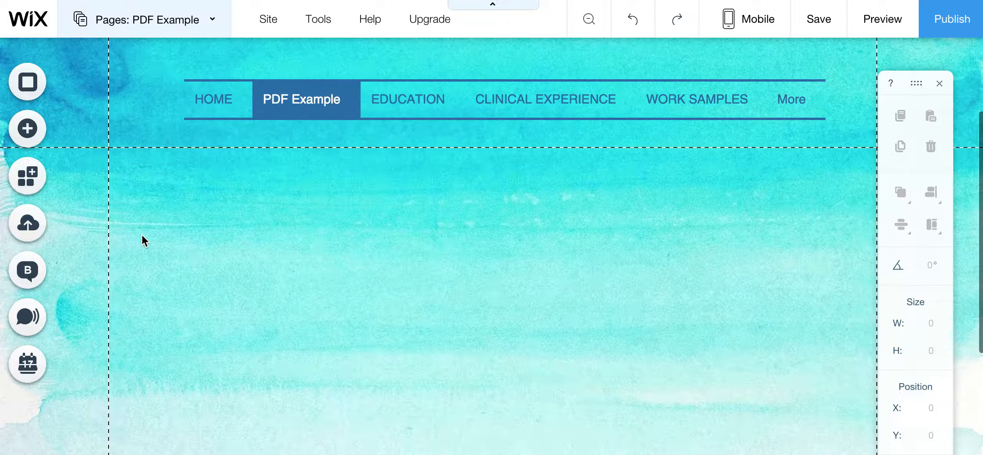
pyautogui.scroll(-1, 306, 277)
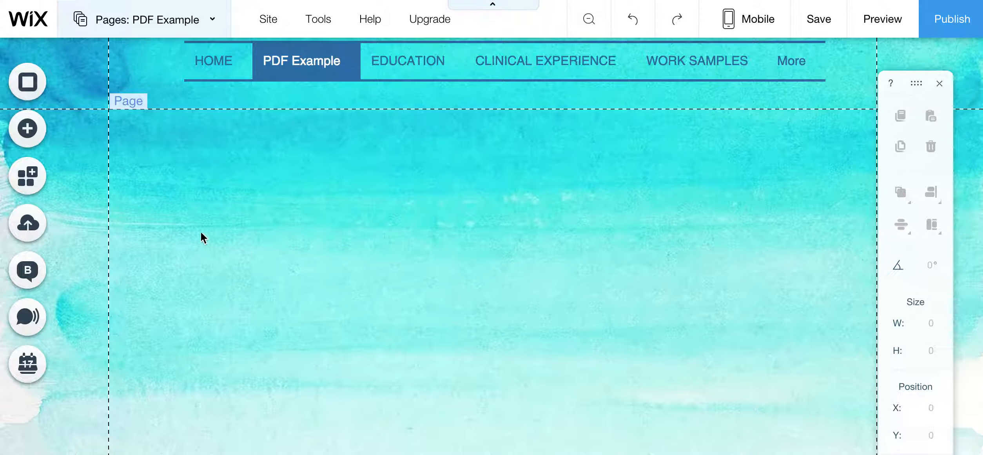
pyautogui.click(26, 180)
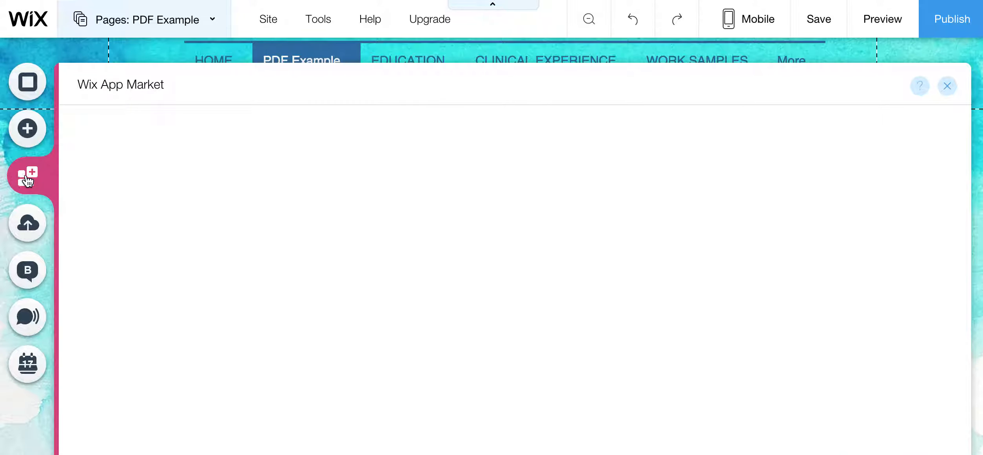
pyautogui.click(690, 136)
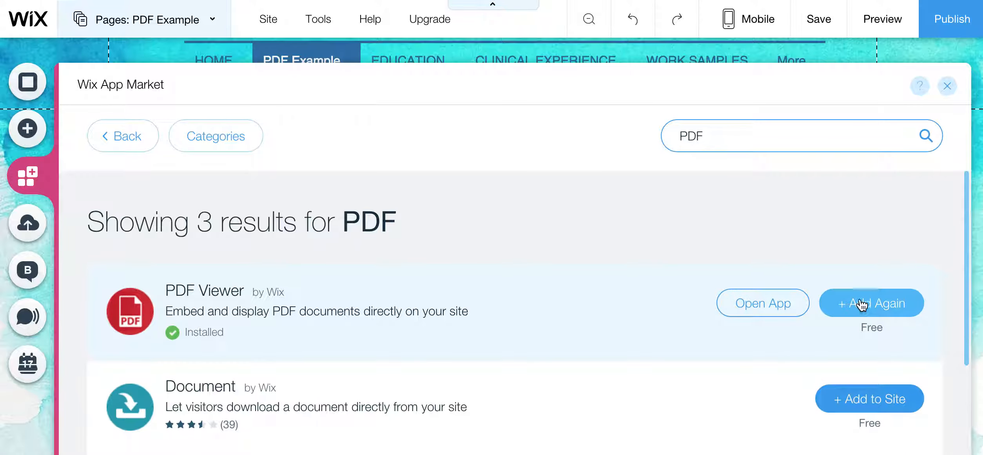
pyautogui.click(859, 303)
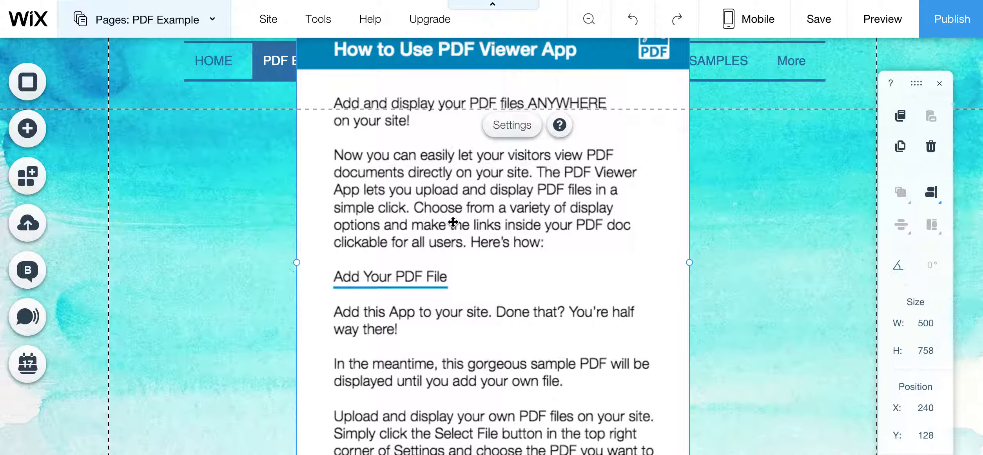
# - Upload Example.pdf from the Documents folder and apply it as the file shown in the PDF viewer
pyautogui.doubleClick(508, 232)
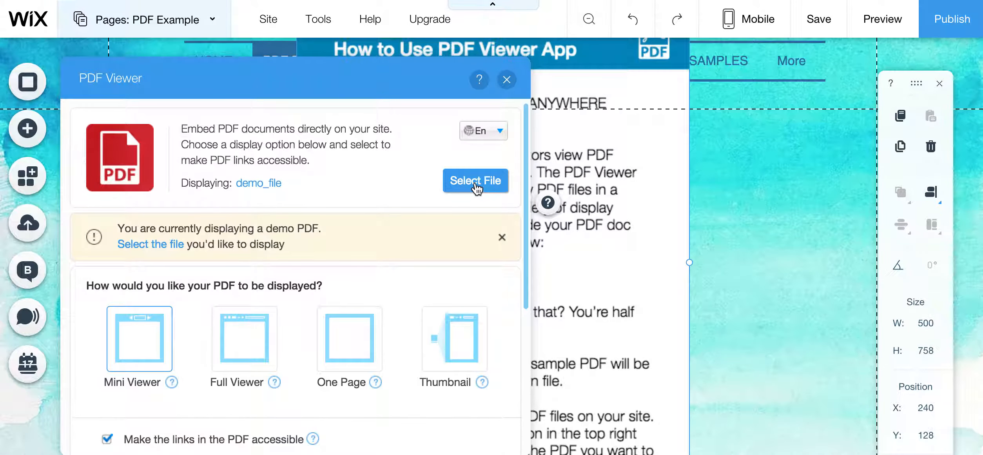
pyautogui.click(476, 182)
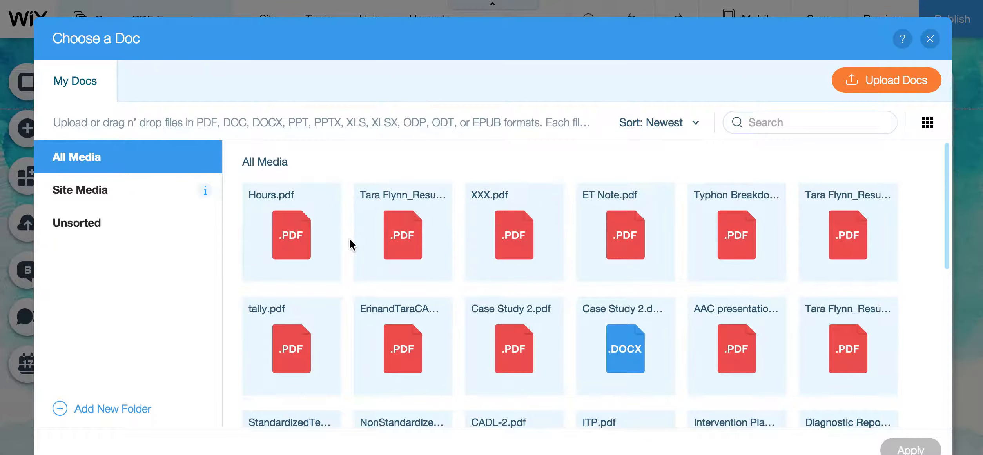
pyautogui.click(882, 87)
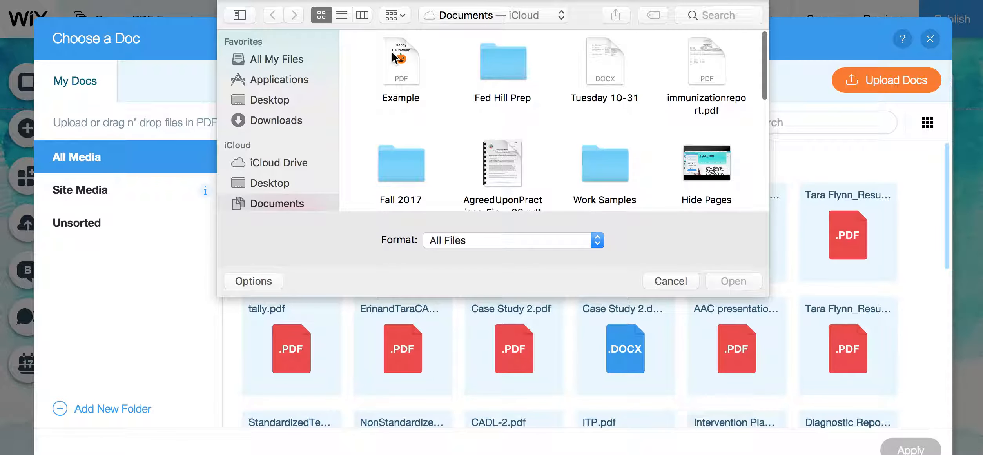
pyautogui.doubleClick(400, 55)
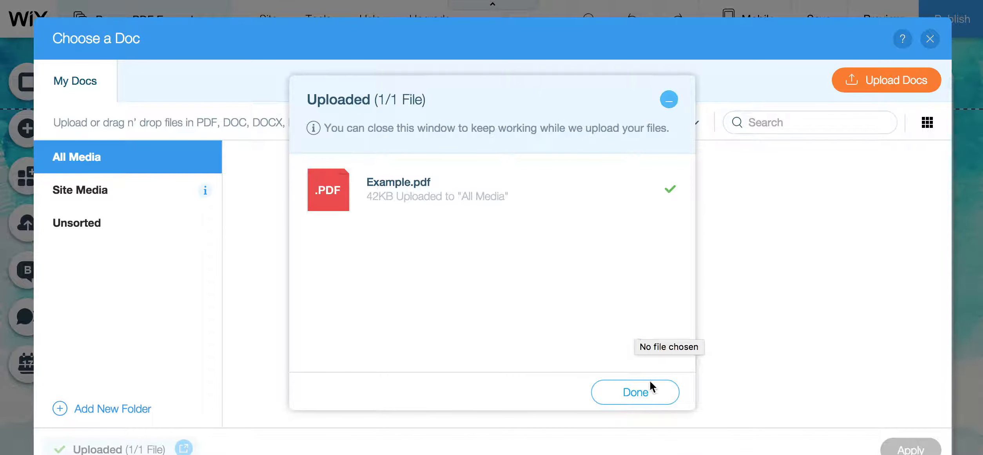
pyautogui.click(646, 390)
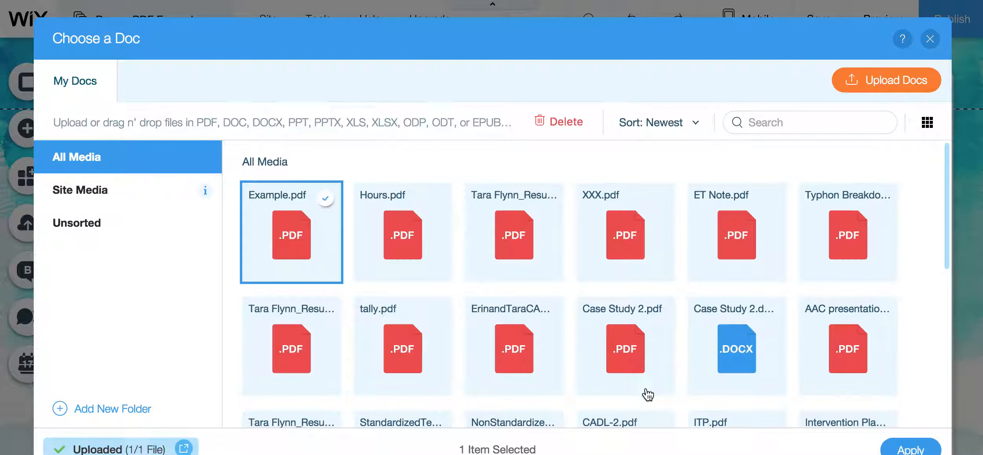
pyautogui.click(910, 447)
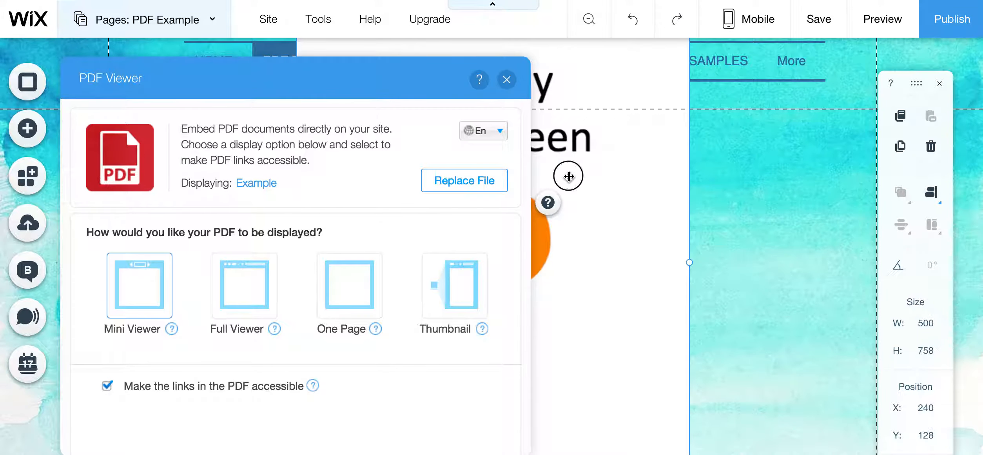
# - Move the PDF viewer below the navigation menu, to about X 255 and Y 332
pyautogui.moveTo(568, 176); pyautogui.dragTo(578, 338)
pyautogui.scroll(-10, 500, 281)
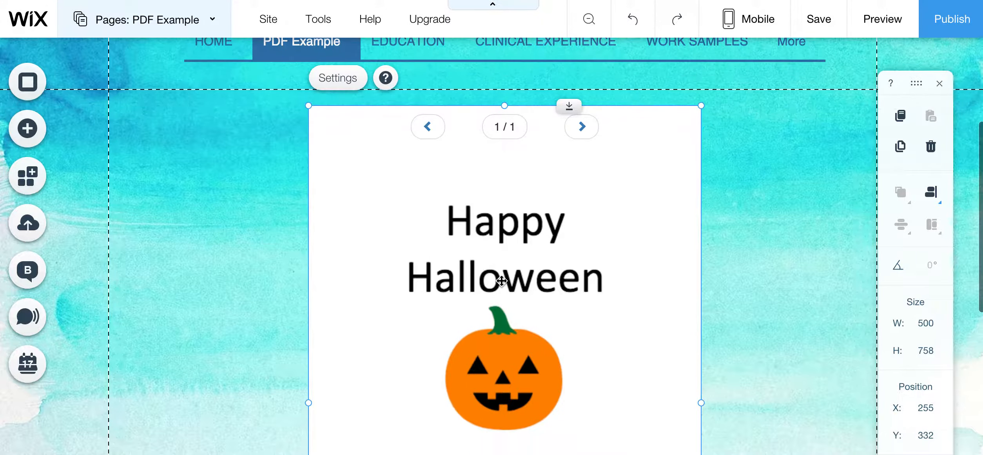
pyautogui.scroll(2, 498, 286)
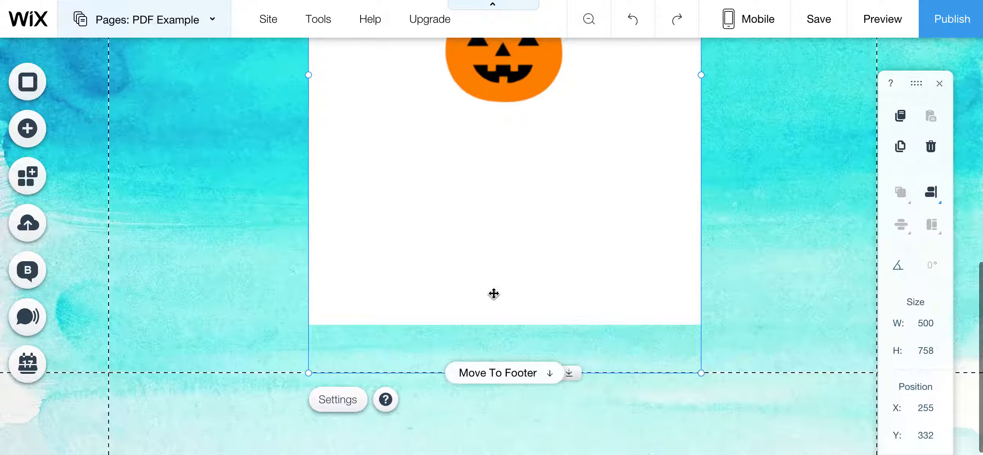
pyautogui.scroll(8, 512, 210)
pyautogui.scroll(5, 512, 210)
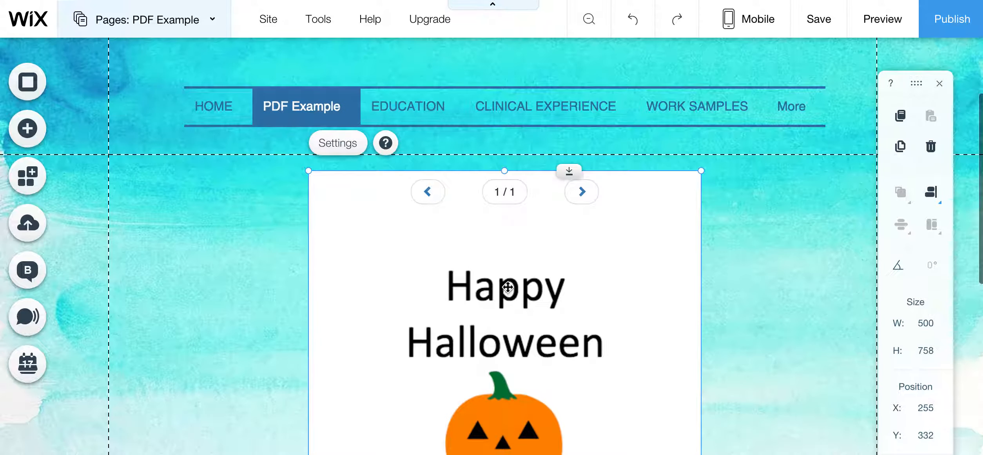
pyautogui.scroll(-2, 507, 285)
# - Widen the PDF viewer on both sides to a width of about 713, starting at about X 142
pyautogui.doubleClick(507, 178)
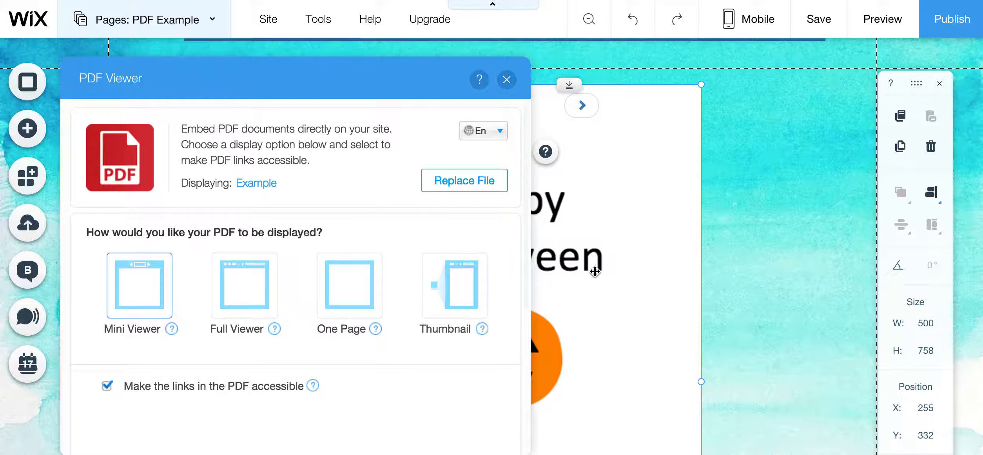
pyautogui.click(638, 342)
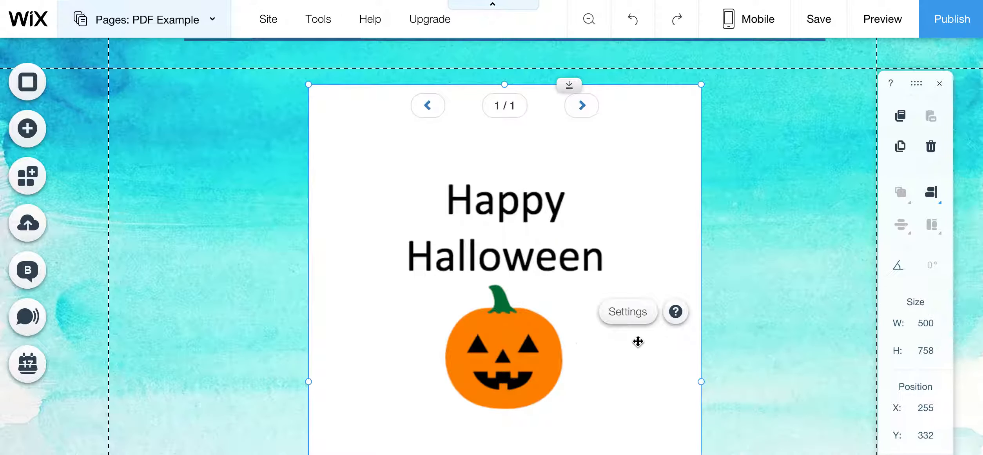
pyautogui.moveTo(308, 382); pyautogui.dragTo(220, 382)
pyautogui.moveTo(701, 381); pyautogui.dragTo(779, 380)
# - Display the PDF in Full Viewer mode and check its appearance on the page
pyautogui.click(595, 333)
pyautogui.click(587, 305)
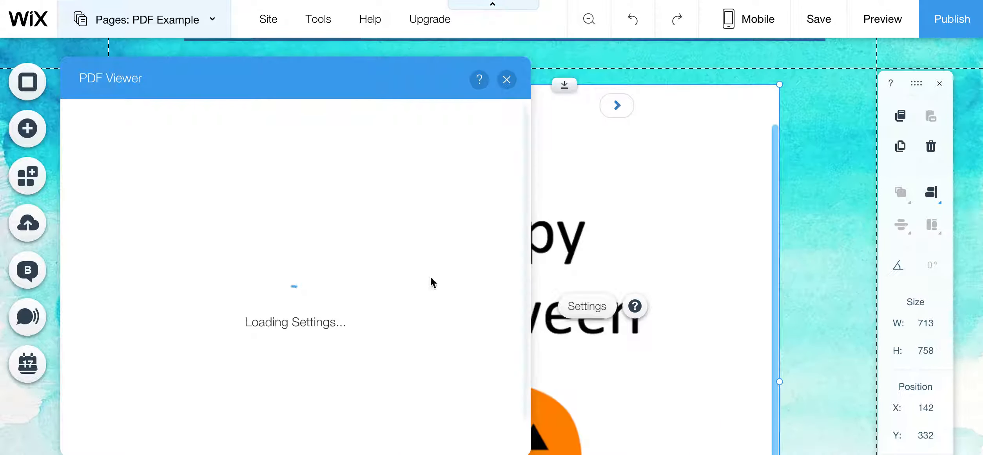
pyautogui.click(247, 298)
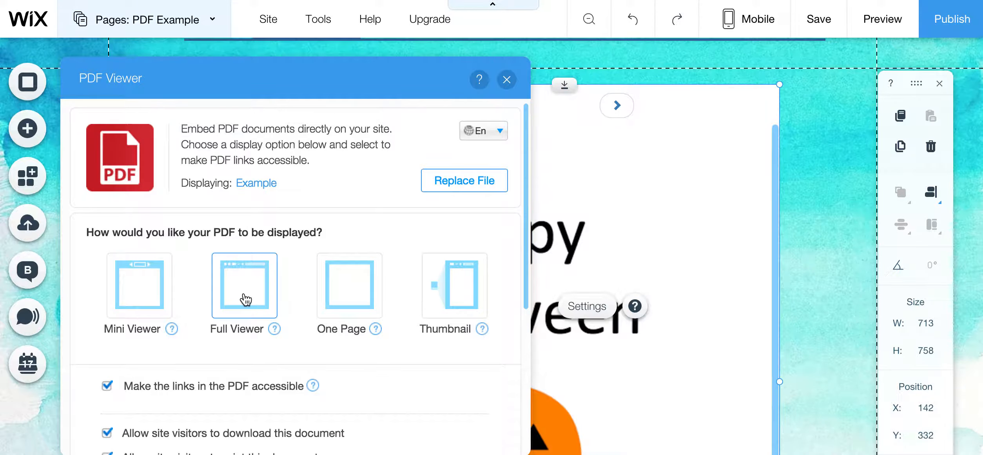
pyautogui.click(684, 235)
pyautogui.scroll(-8, 626, 297)
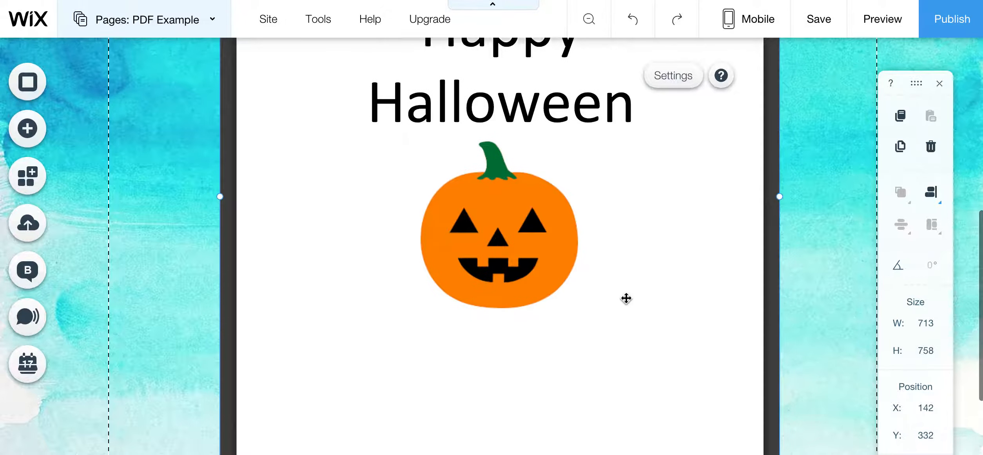
pyautogui.scroll(10, 626, 298)
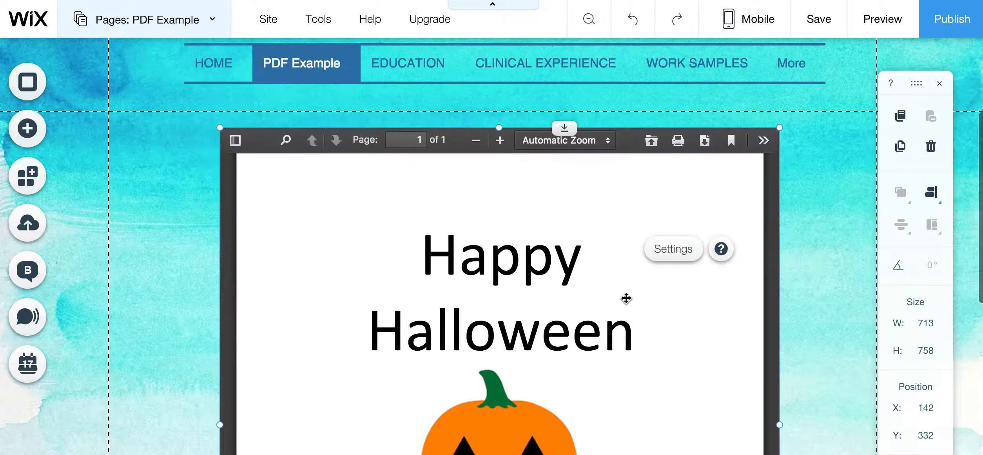
pyautogui.scroll(-2, 626, 298)
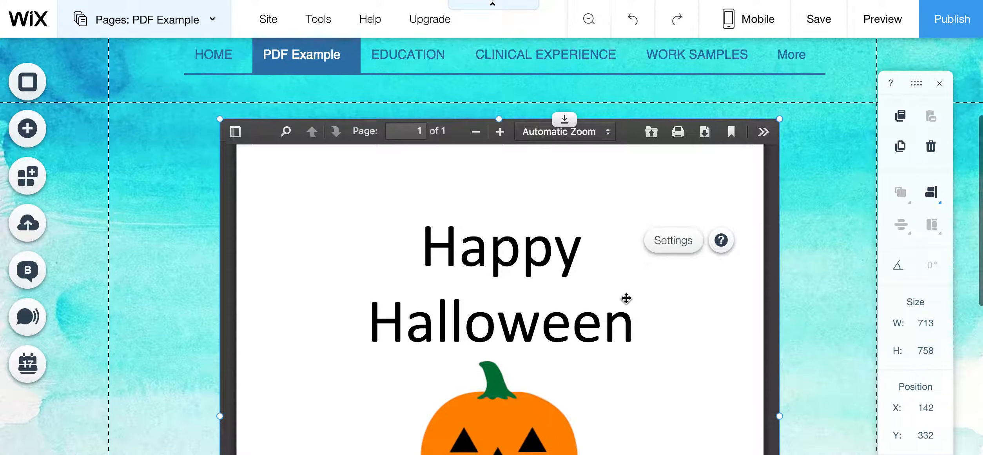
pyautogui.scroll(2, 626, 294)
# - Try the One Page and Thumbnail display options for the embedded PDF
pyautogui.doubleClick(461, 281)
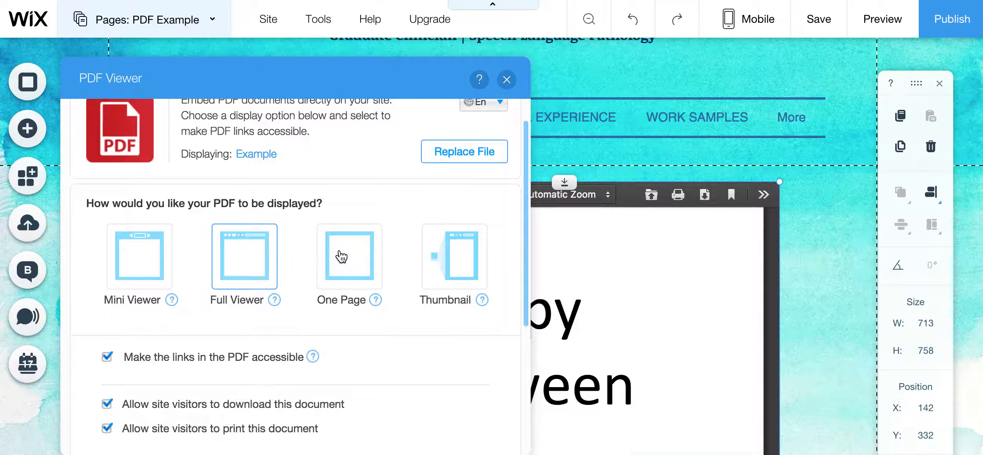
pyautogui.click(341, 256)
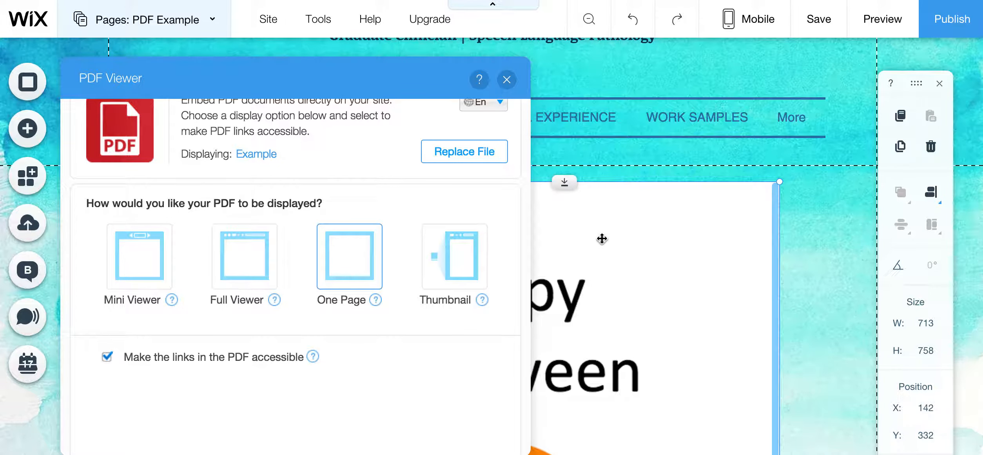
pyautogui.click(257, 257)
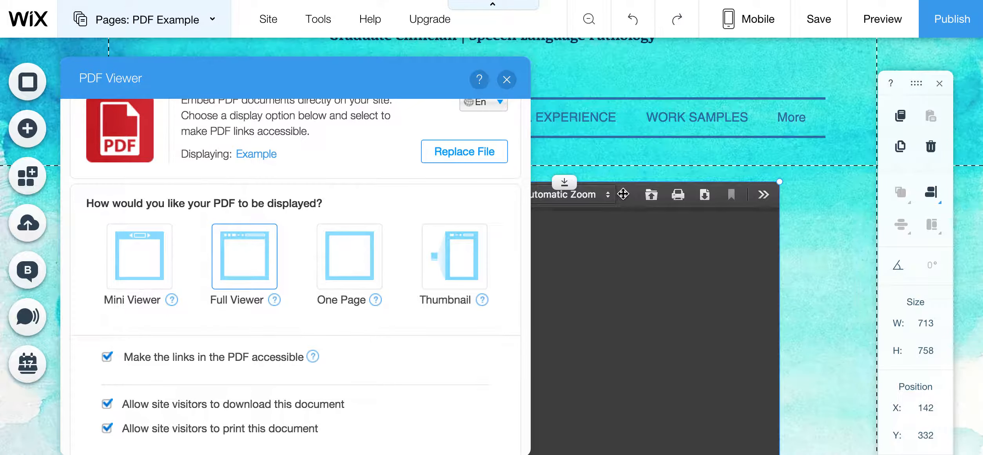
pyautogui.click(367, 244)
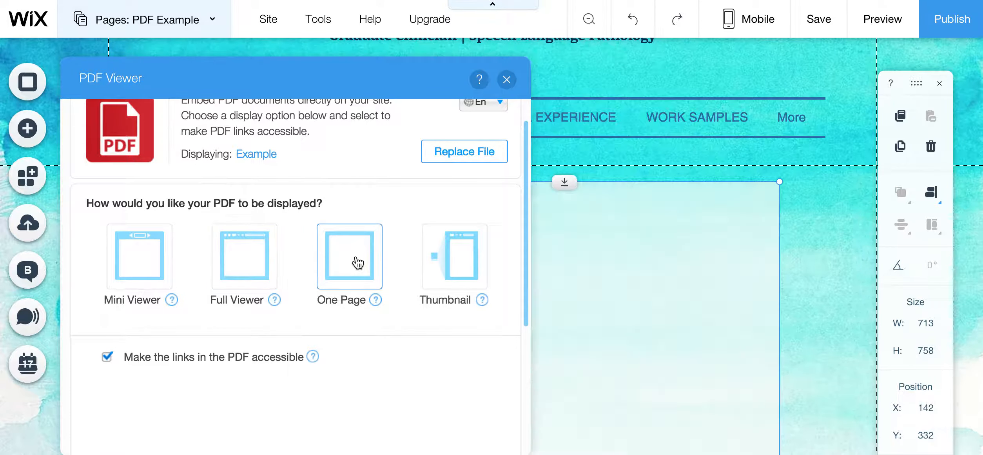
pyautogui.click(455, 260)
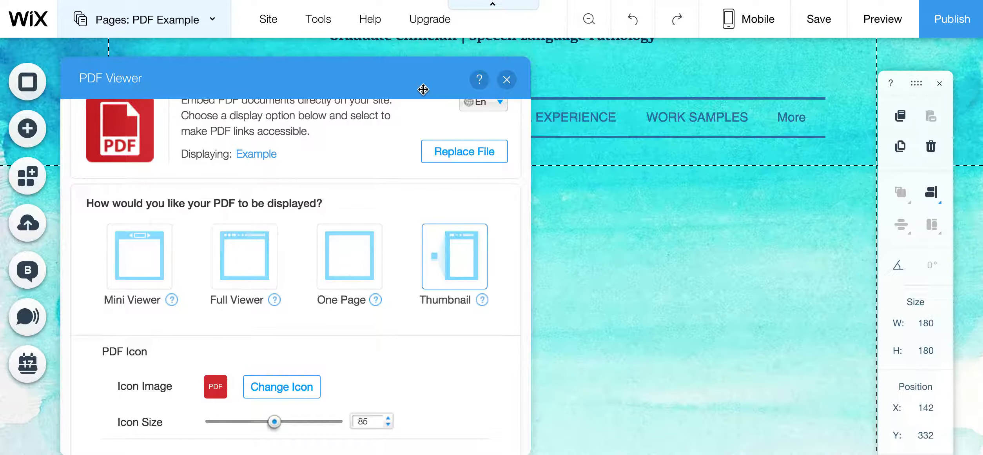
pyautogui.click(506, 79)
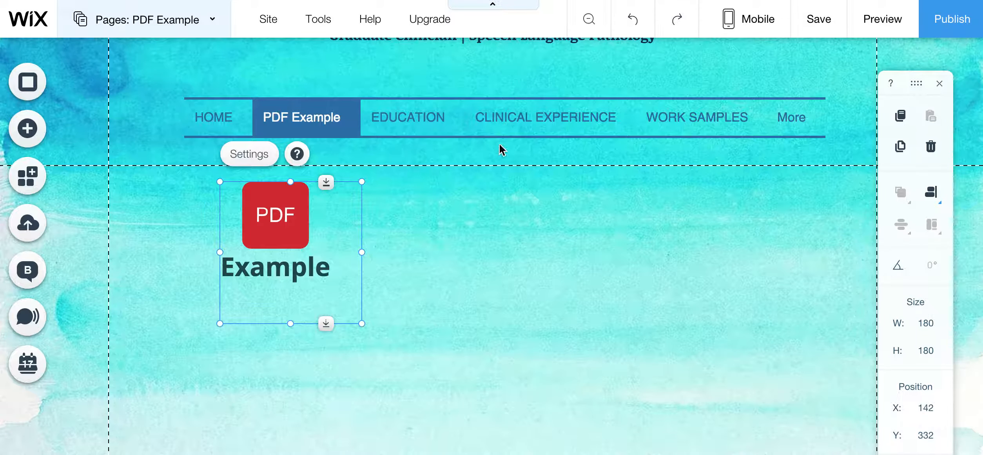
# - Set the PDF display to Full Viewer and widen the viewer to about 675
pyautogui.doubleClick(302, 241)
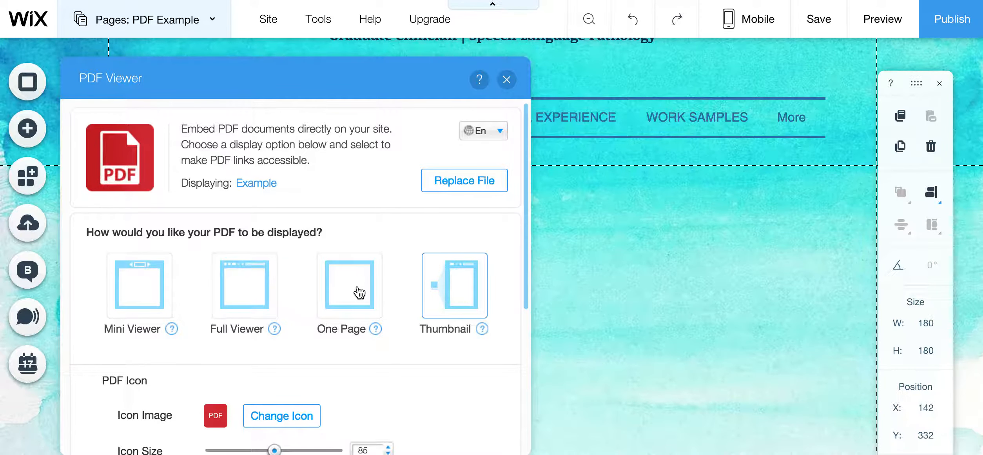
pyautogui.click(240, 294)
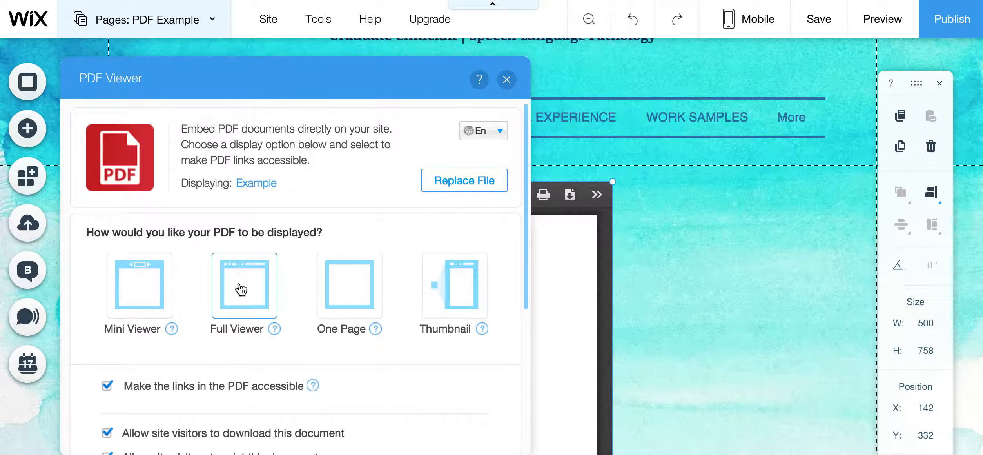
pyautogui.click(506, 79)
pyautogui.scroll(-5, 707, 243)
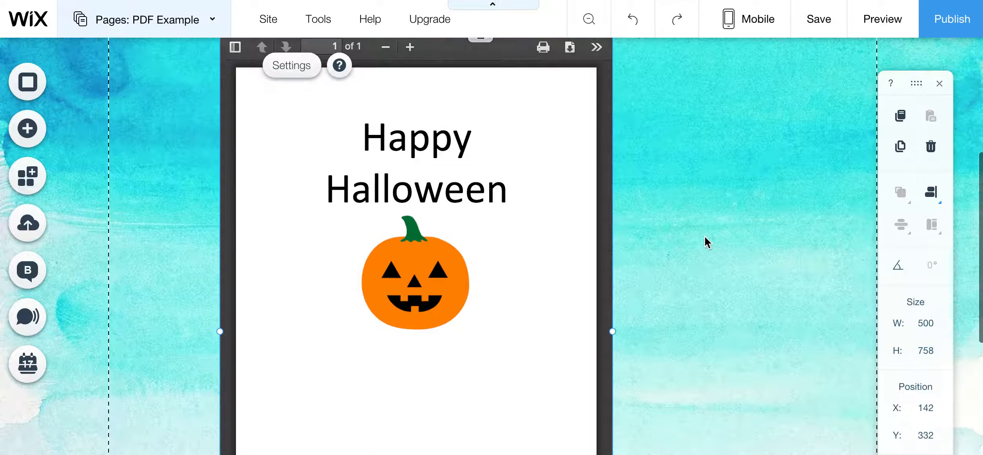
pyautogui.moveTo(609, 288); pyautogui.dragTo(748, 292)
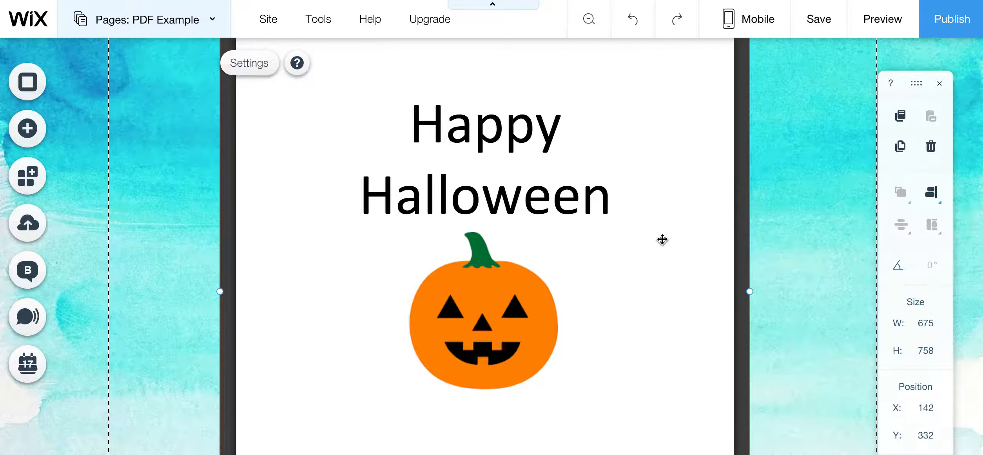
pyautogui.scroll(6, 663, 238)
pyautogui.scroll(-10, 662, 239)
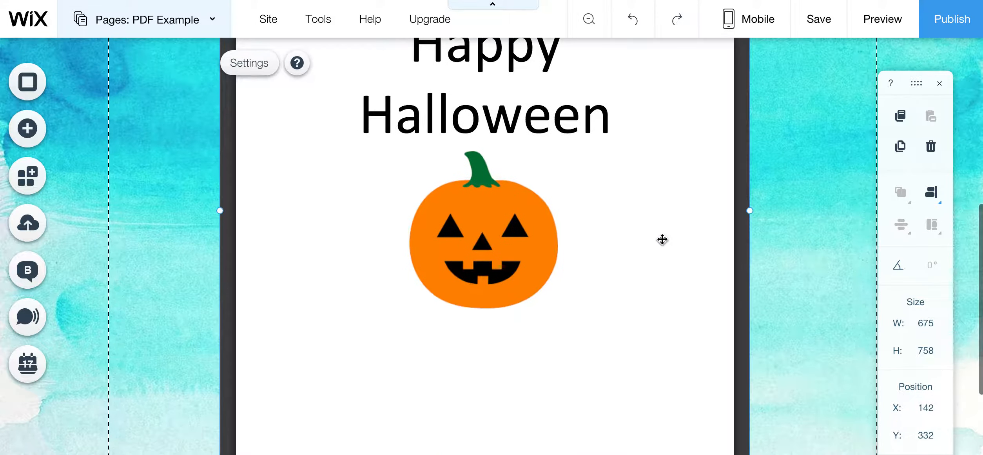
# - Extend the PDF viewer downward to a height of about 888 and deselect it
pyautogui.moveTo(549, 295); pyautogui.dragTo(547, 396)
pyautogui.click(806, 257)
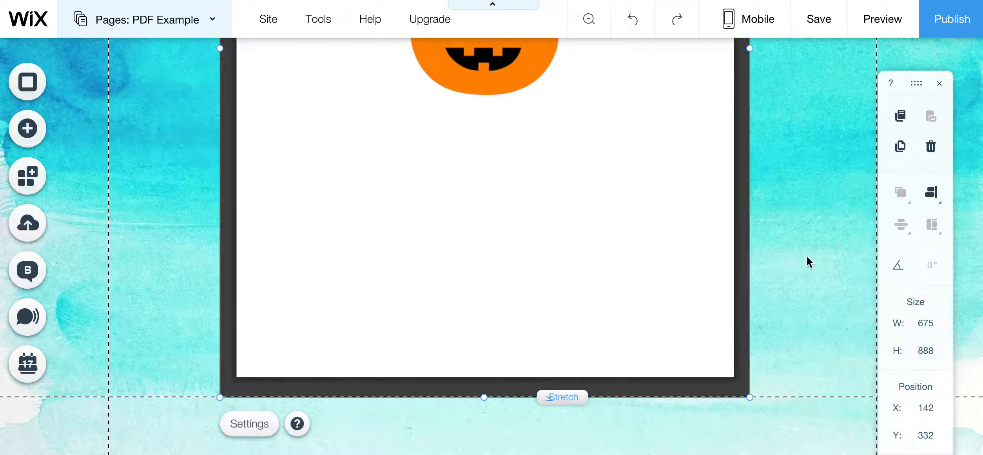
pyautogui.scroll(10, 806, 256)
pyautogui.scroll(-2, 807, 255)
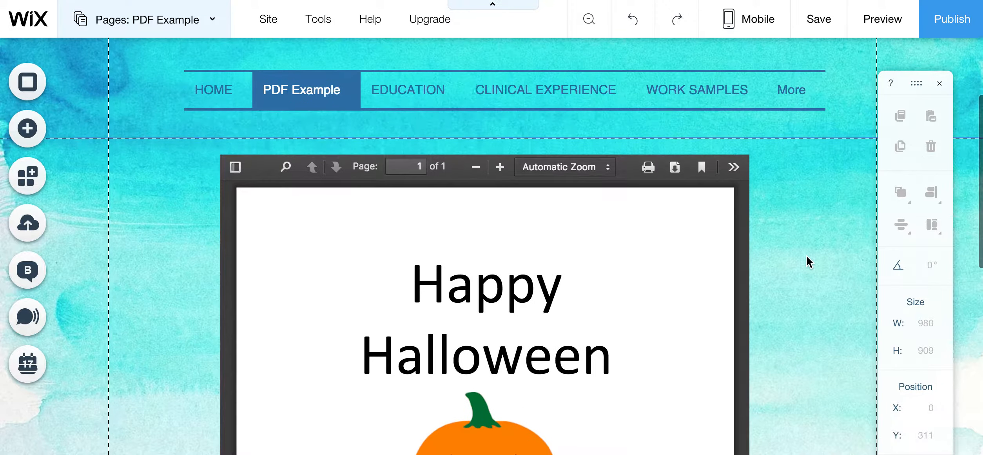
# - Add the previously used dark blue button style from My Buttons beside the PDF viewer's upper right corner, at about X 826, Y 361
pyautogui.click(28, 131)
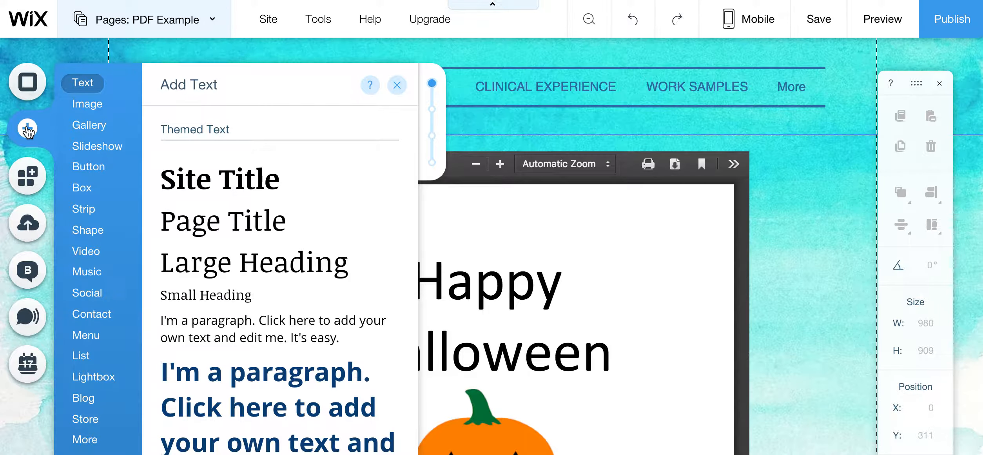
pyautogui.click(79, 125)
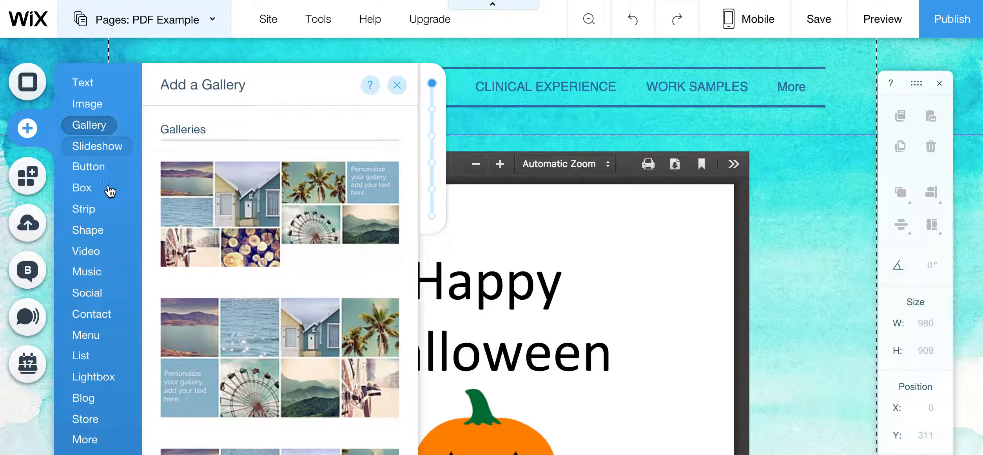
pyautogui.click(90, 168)
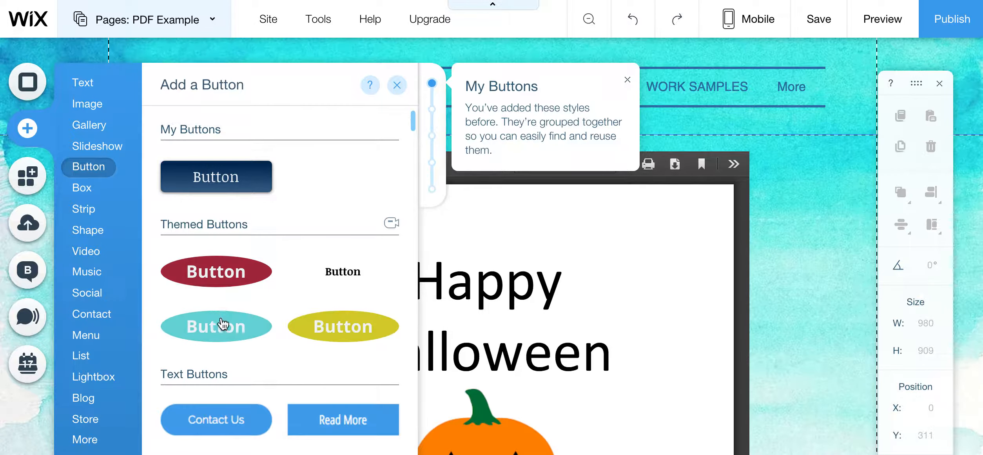
pyautogui.scroll(-15, 361, 187)
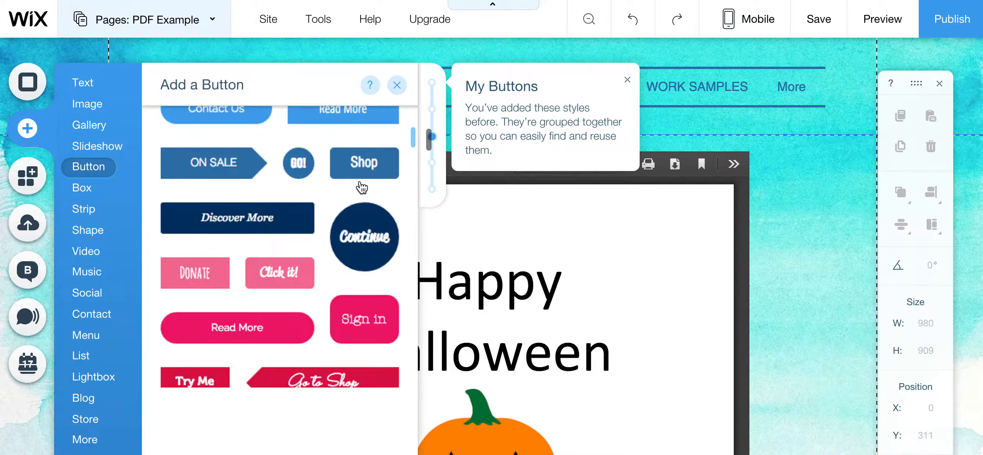
pyautogui.scroll(-10, 361, 187)
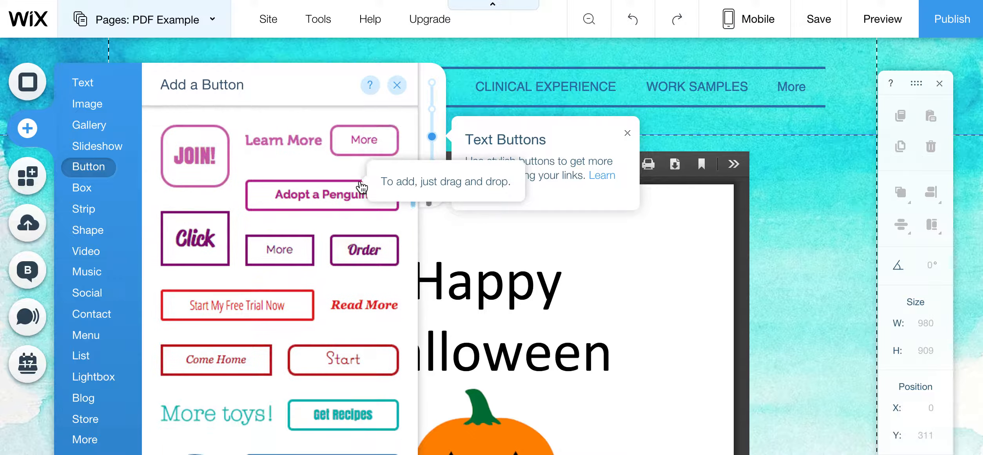
pyautogui.scroll(-15, 362, 187)
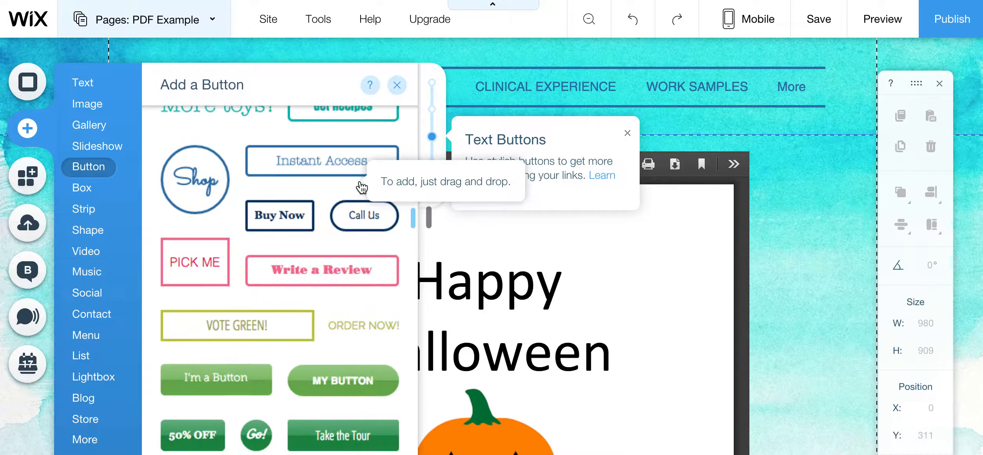
pyautogui.scroll(20, 362, 187)
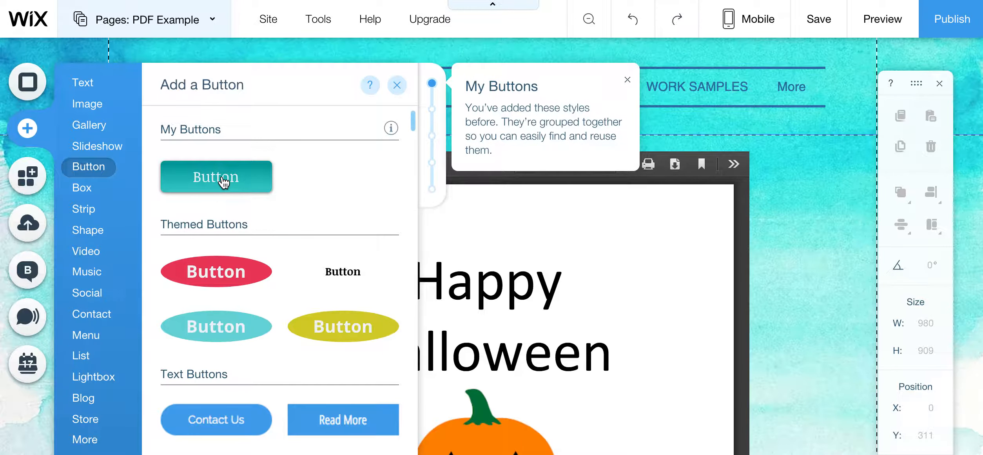
pyautogui.moveTo(223, 181); pyautogui.dragTo(805, 191)
# - Change the new button's text to "Resume" and close its settings
pyautogui.click(763, 146)
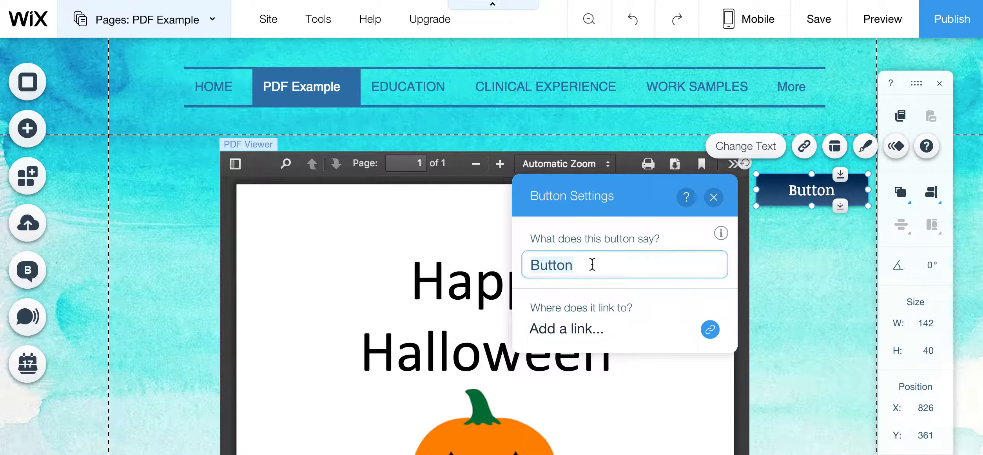
pyautogui.write('D')
pyautogui.press('BackSpace')
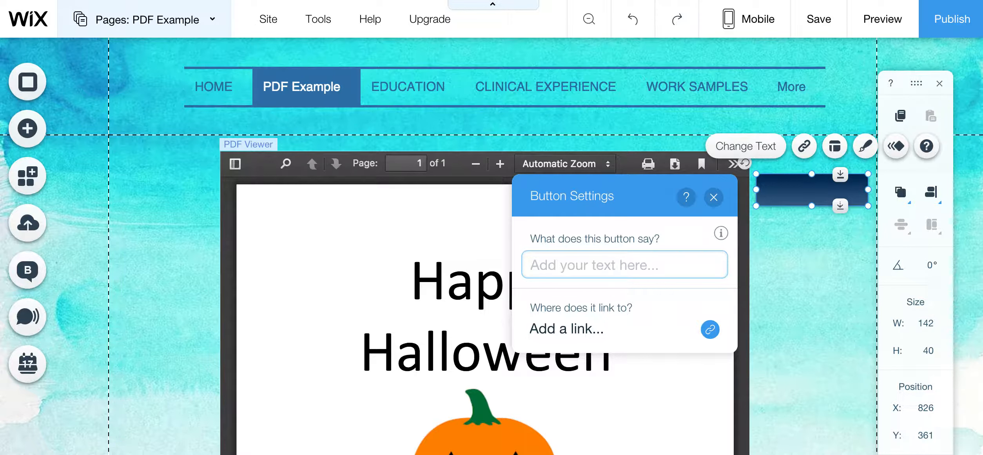
pyautogui.write('Resume')
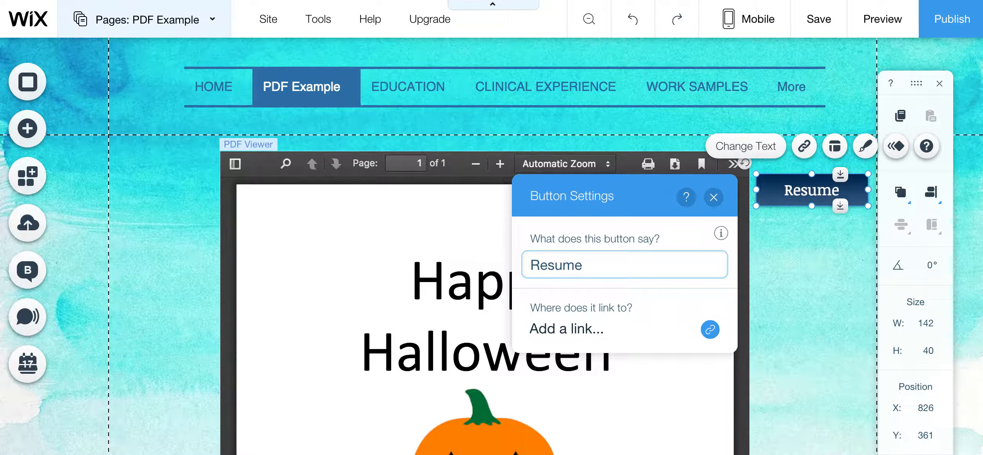
pyautogui.click(713, 196)
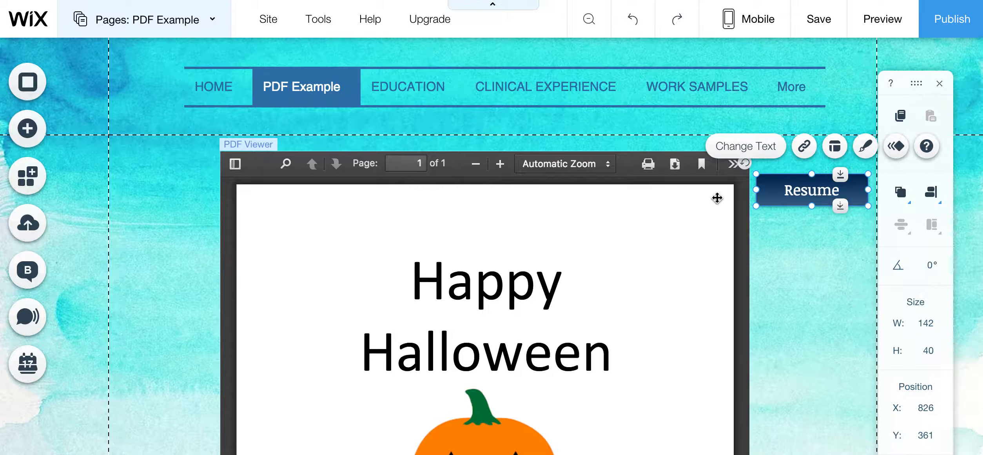
# - Link the Resume button to the document Example.pdf and deselect the button
pyautogui.click(804, 147)
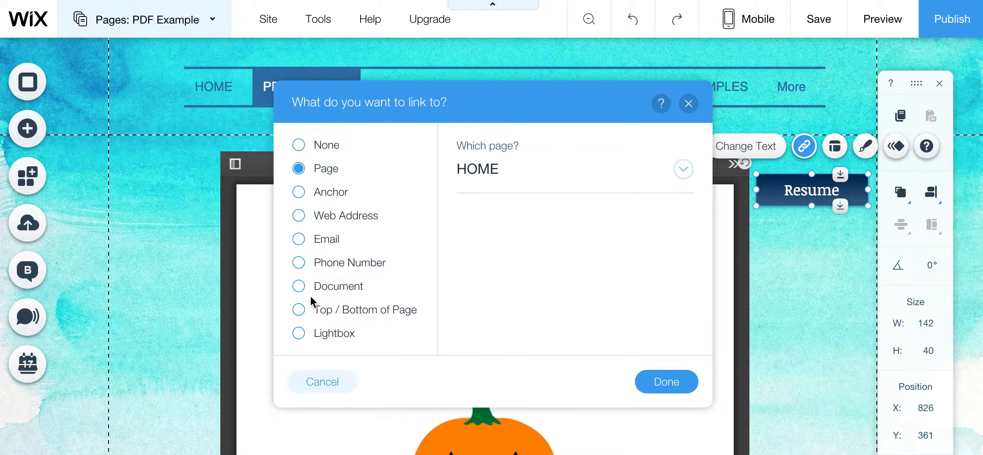
pyautogui.click(298, 287)
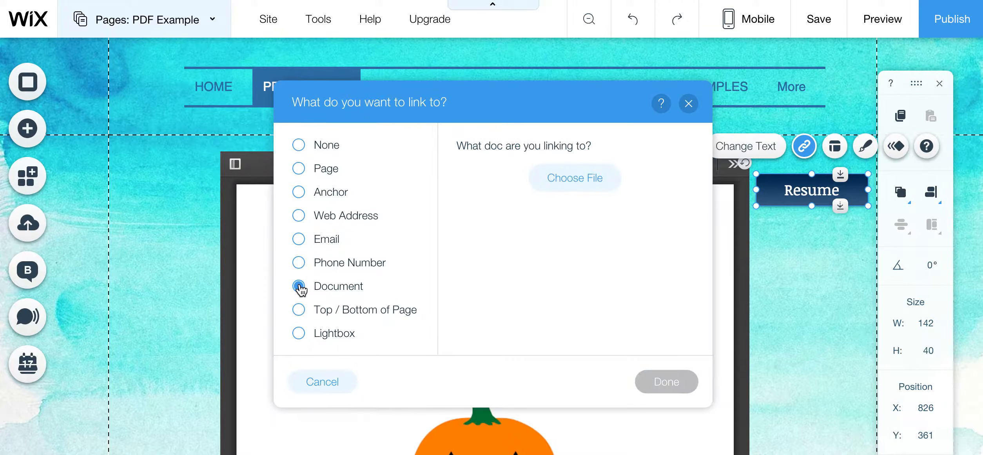
pyautogui.click(579, 176)
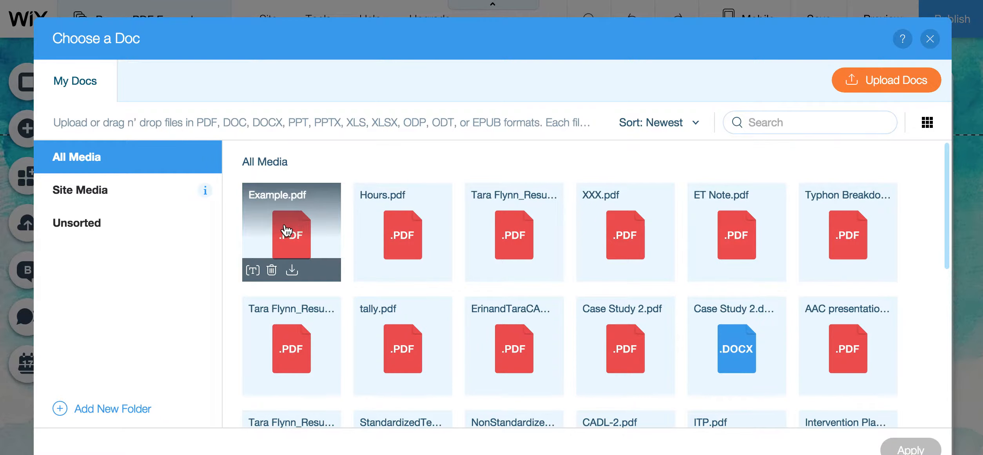
pyautogui.doubleClick(287, 231)
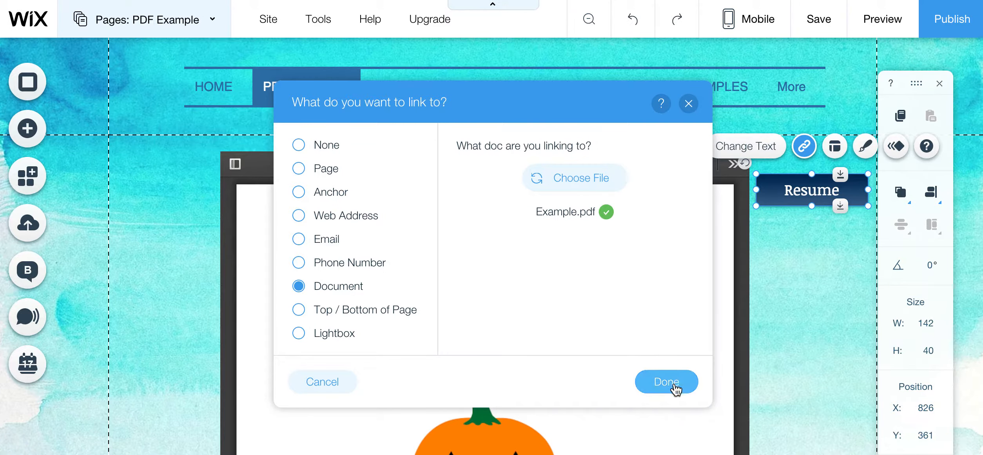
pyautogui.click(677, 390)
pyautogui.click(842, 293)
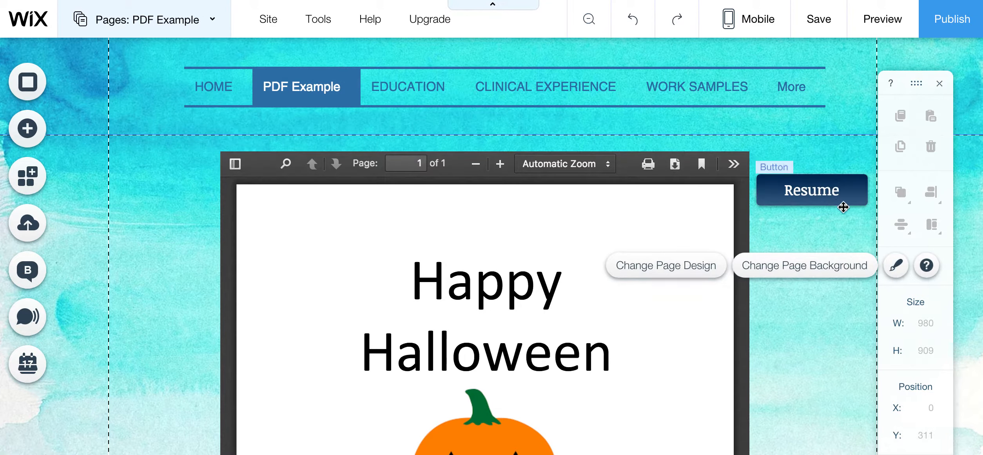